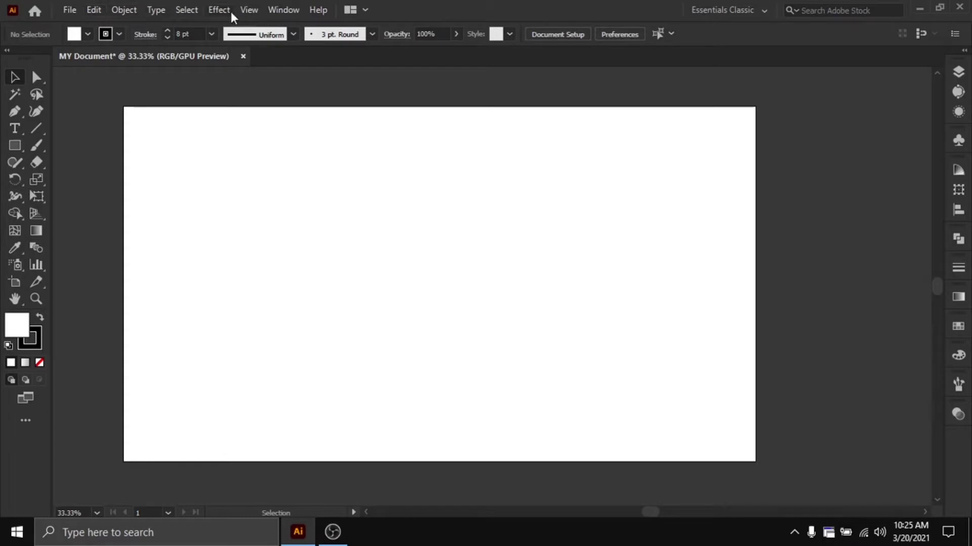
pyautogui.click(73, 11)
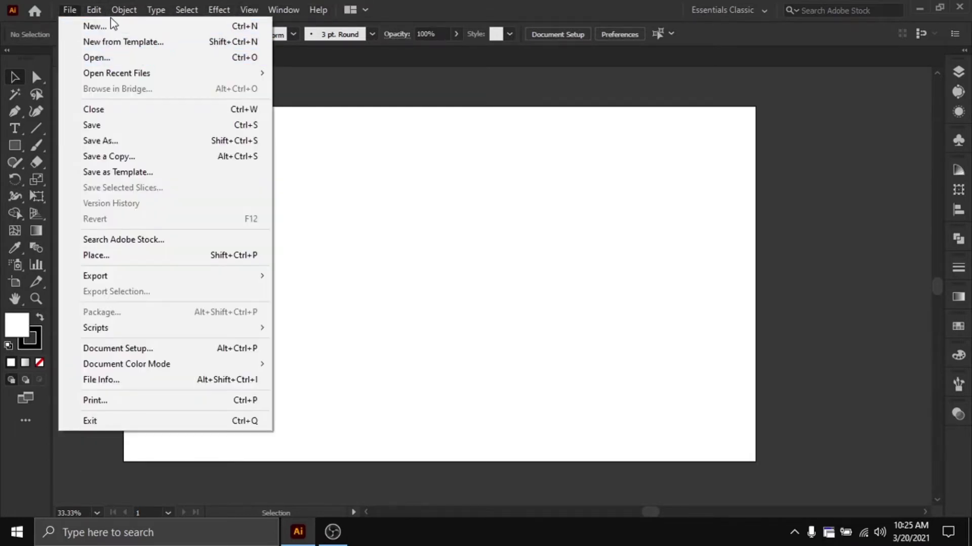
pyautogui.moveTo(118, 10)
pyautogui.click(119, 108)
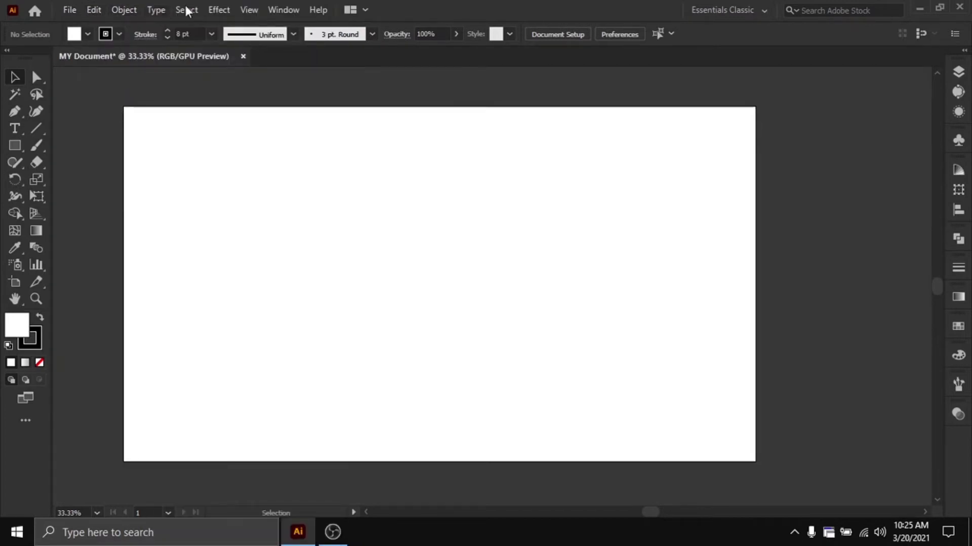
pyautogui.click(186, 10)
pyautogui.moveTo(256, 10)
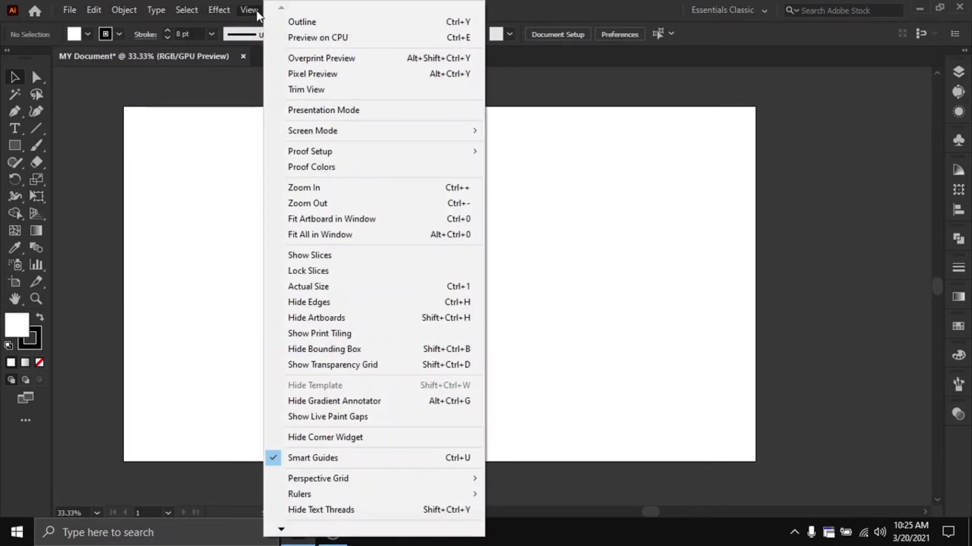
pyautogui.click(218, 106)
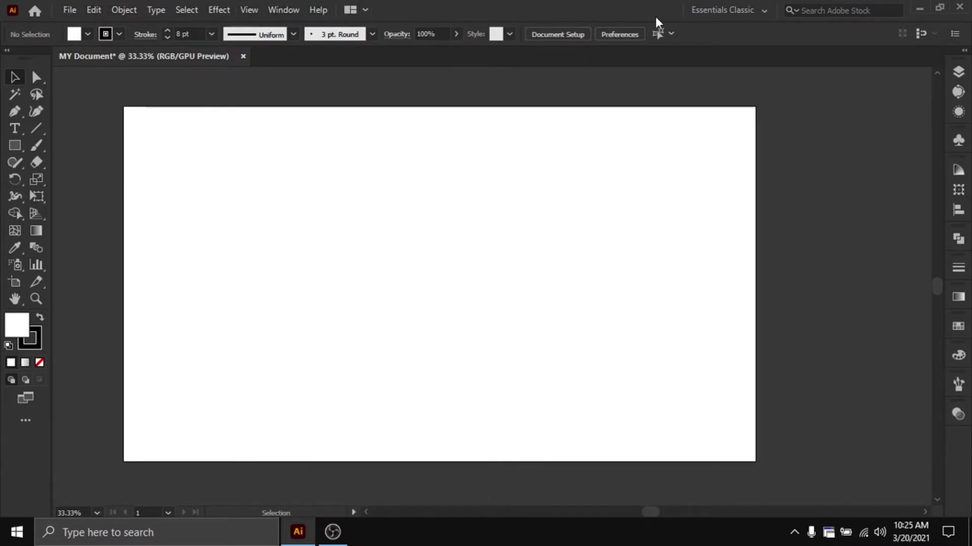
# Step: Switch the workspace to Essentials to compare its layout, and return to Essentials Classic
pyautogui.click(764, 10)
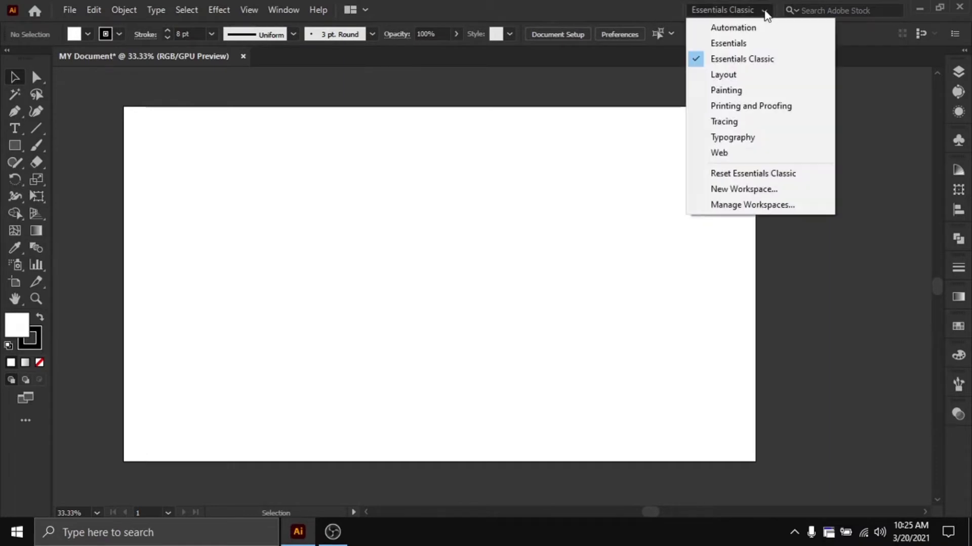
pyautogui.click(750, 45)
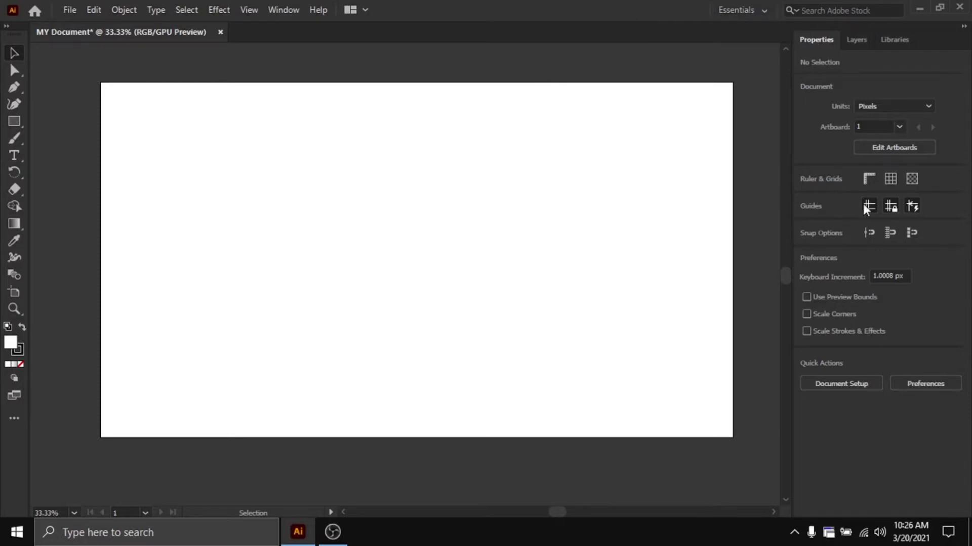
pyautogui.click(766, 17)
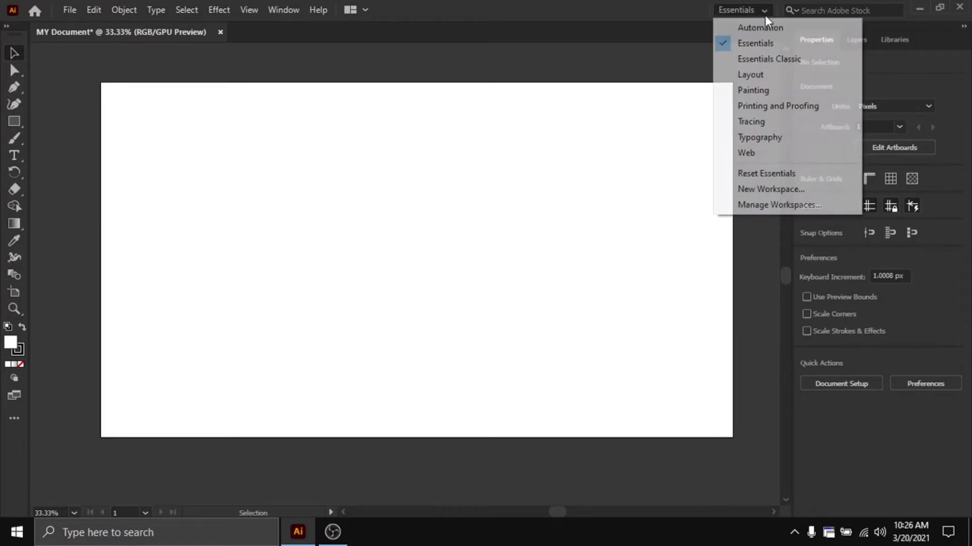
pyautogui.click(777, 61)
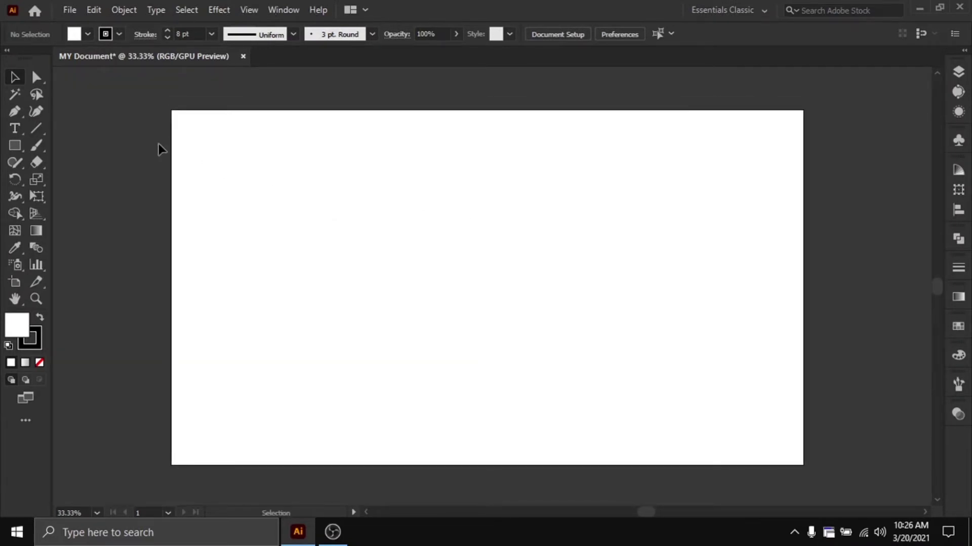
# Step: Collapse the toolbar to a single column and expand it back to two columns
pyautogui.moveTo(30, 53); pyautogui.dragTo(2, 65)
pyautogui.click(6, 52)
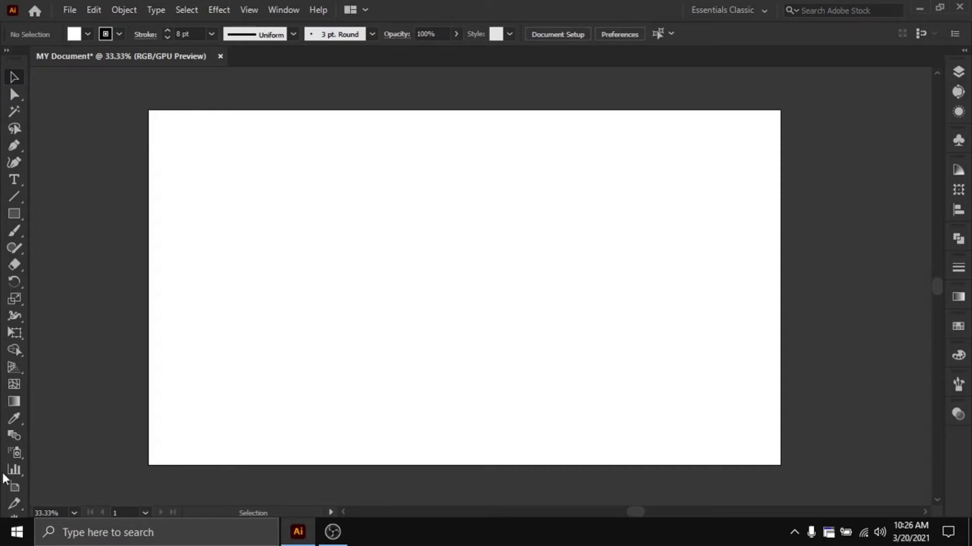
pyautogui.click(6, 51)
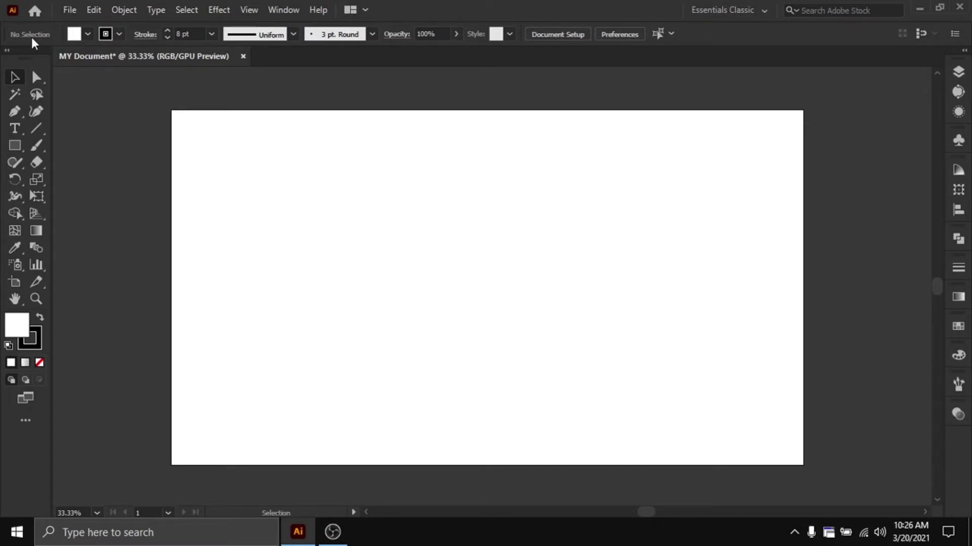
# Step: Draw a short horizontal straight path with the Pen tool in the upper-left area of the artboard
pyautogui.click(16, 112)
pyautogui.click(238, 200)
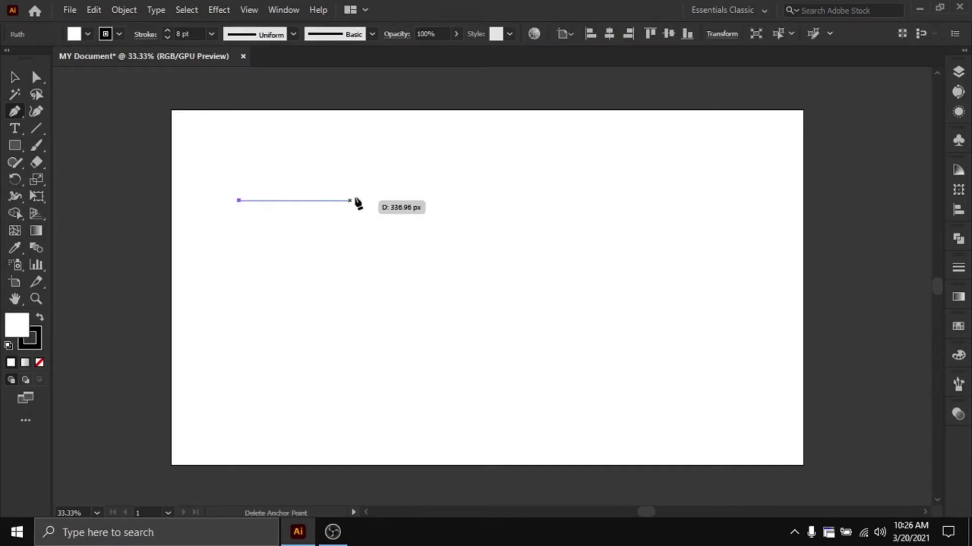
pyautogui.click(355, 200)
pyautogui.press('v')
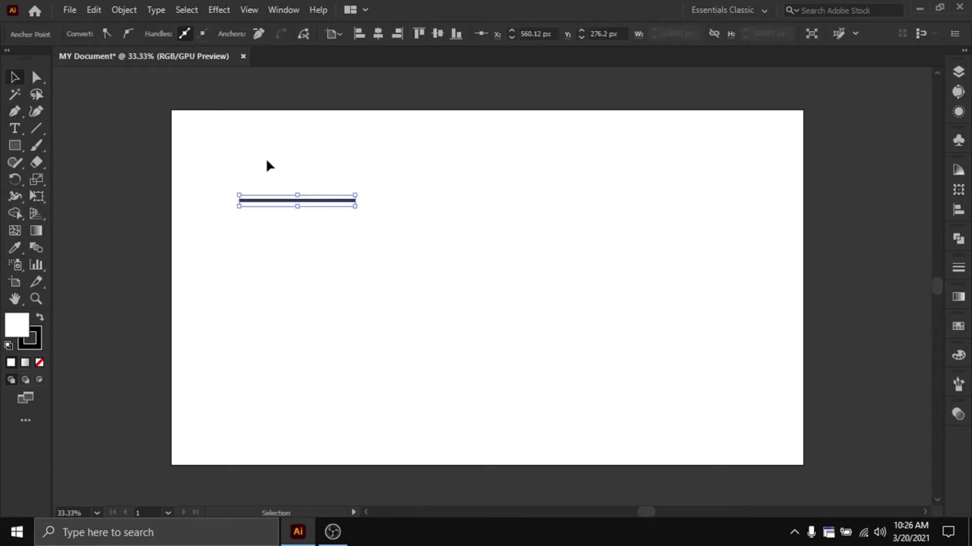
# Step: Select the horizontal path to check its object type in the control bar, and delete it
pyautogui.moveTo(215, 168); pyautogui.dragTo(338, 261)
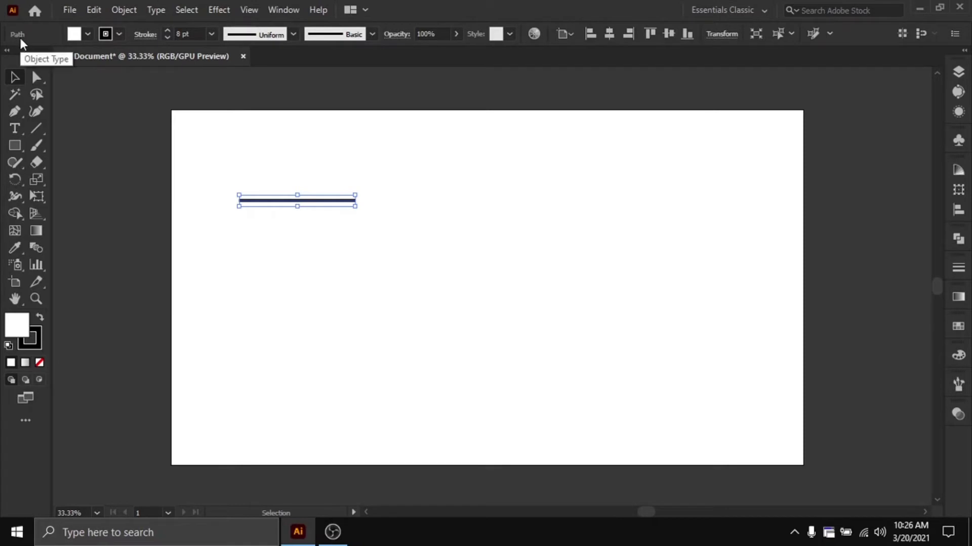
pyautogui.moveTo(224, 157); pyautogui.dragTo(425, 285)
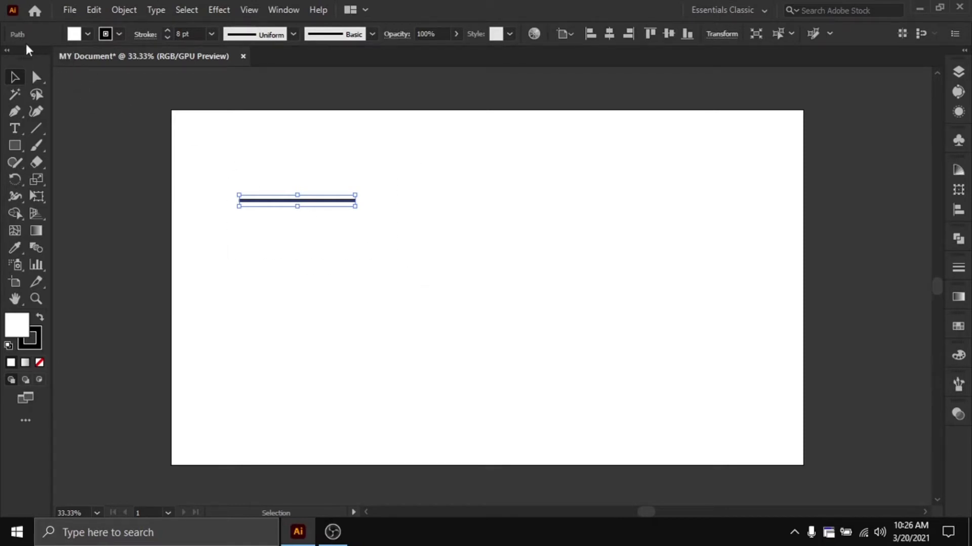
pyautogui.press('Delete')
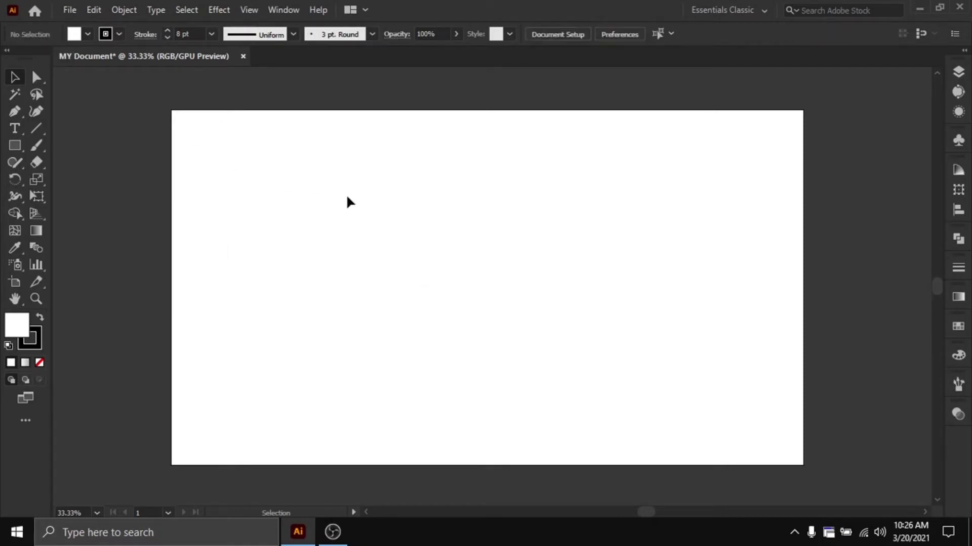
# Step: Paint a small dot with the Paintbrush in the upper part of the artboard and delete it
pyautogui.click(36, 146)
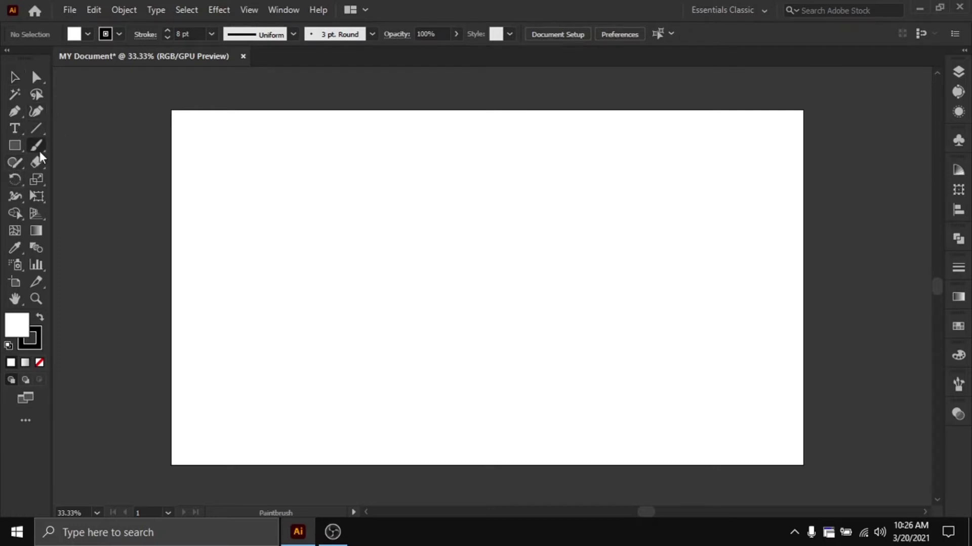
pyautogui.press('v')
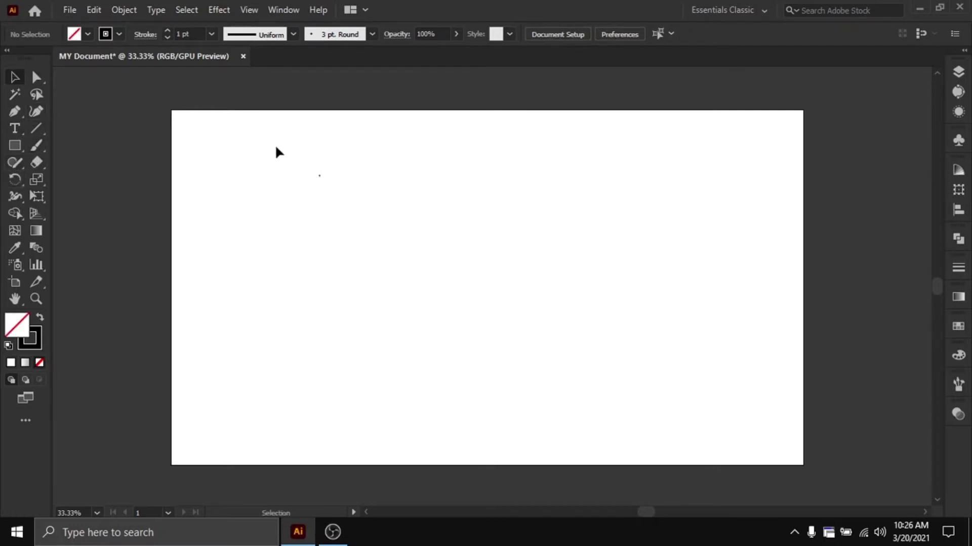
pyautogui.moveTo(275, 151); pyautogui.dragTo(319, 199)
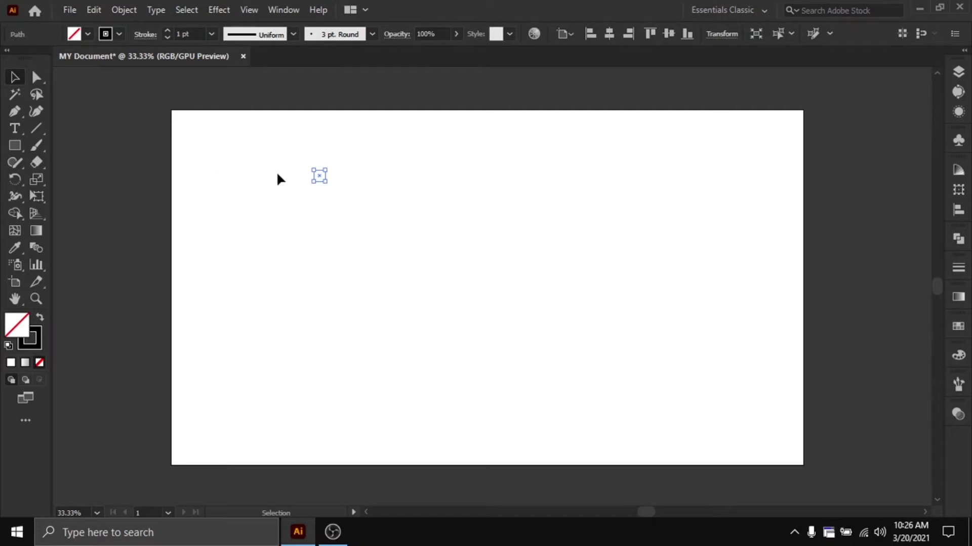
pyautogui.press('Delete')
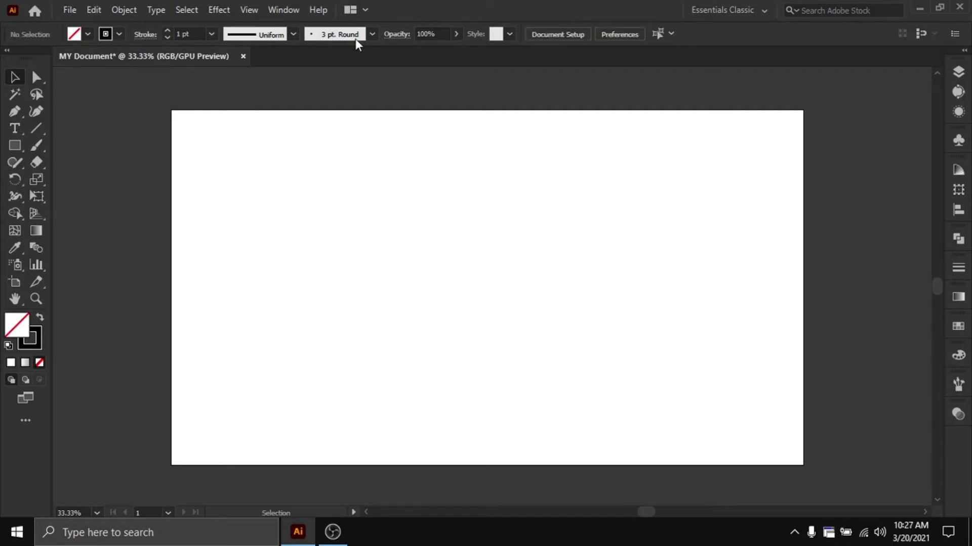
# Step: Change to the Essentials workspace to view its Properties panel, and restore Essentials Classic
pyautogui.click(736, 10)
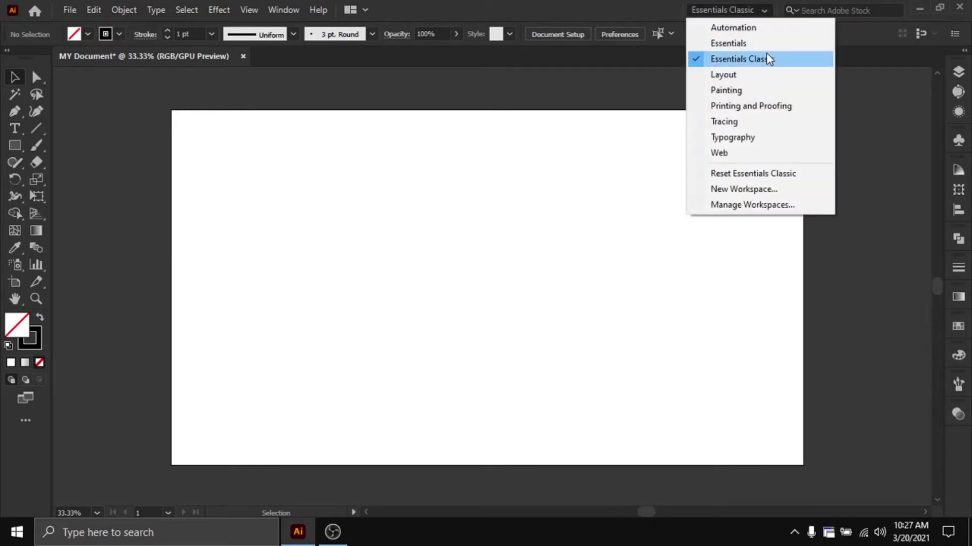
pyautogui.click(782, 41)
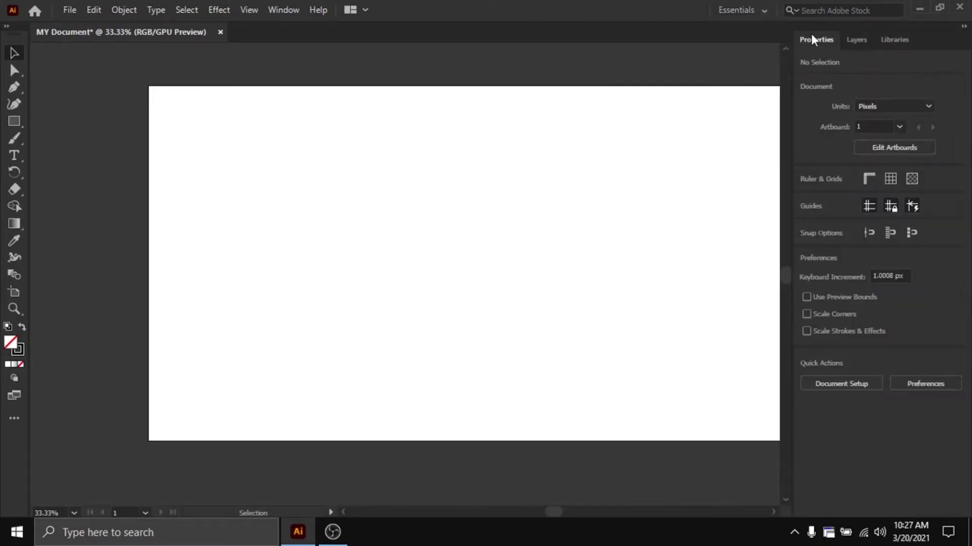
pyautogui.click(740, 11)
pyautogui.click(745, 59)
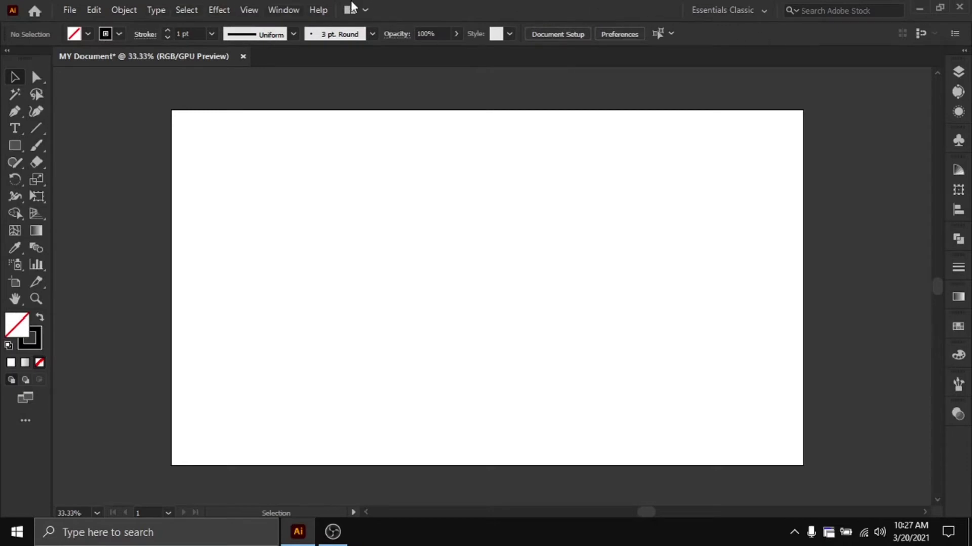
pyautogui.click(365, 9)
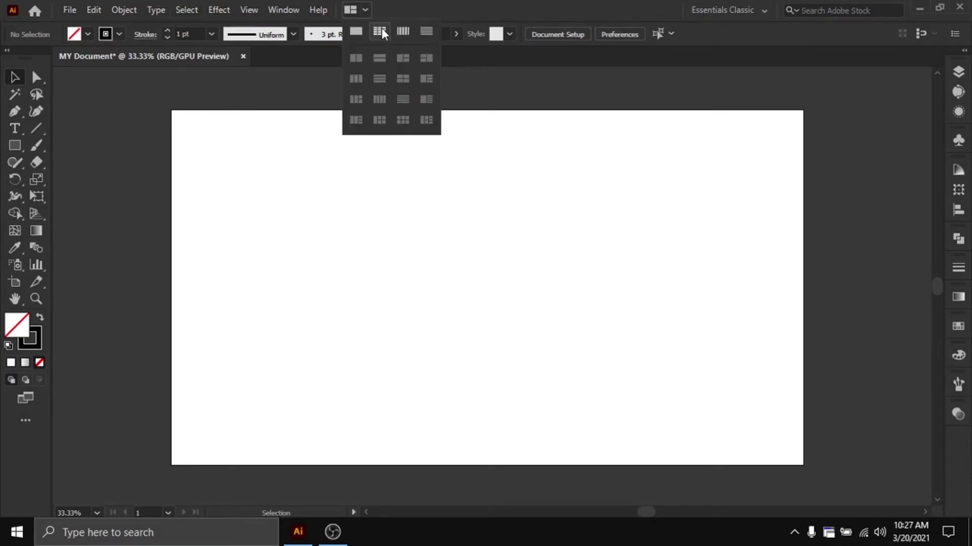
pyautogui.click(449, 1)
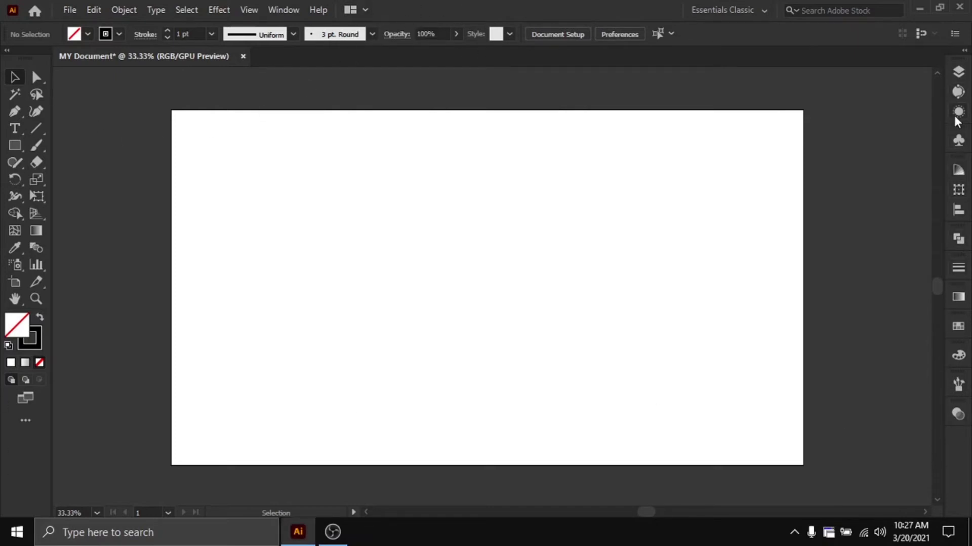
pyautogui.click(283, 10)
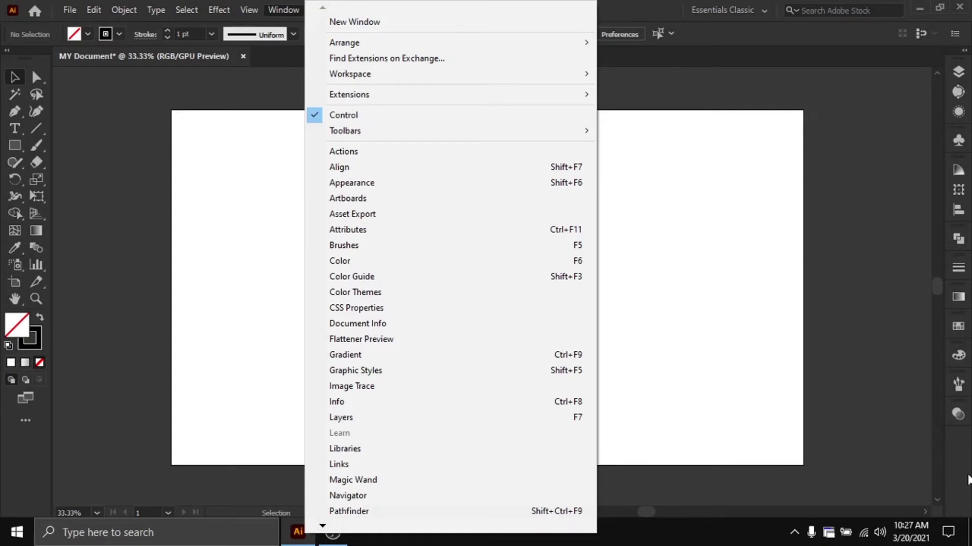
pyautogui.click(621, 1)
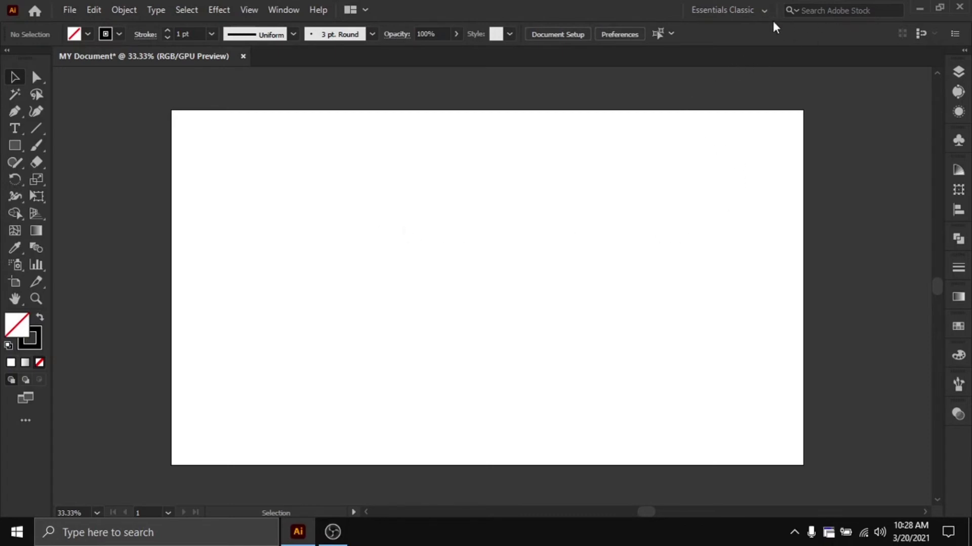
# Step: Switch the workspace to Automation to view its panels, and change it to Layout
pyautogui.click(751, 14)
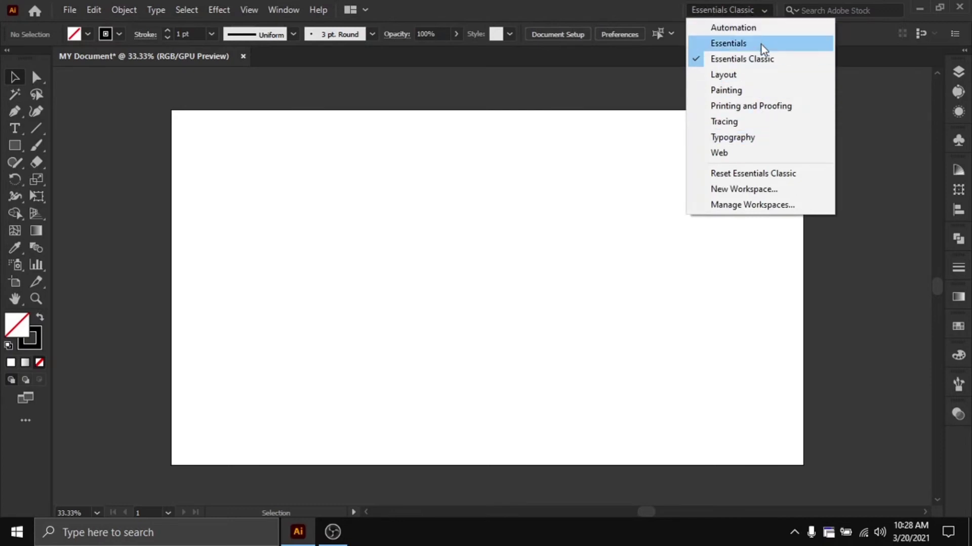
pyautogui.click(767, 29)
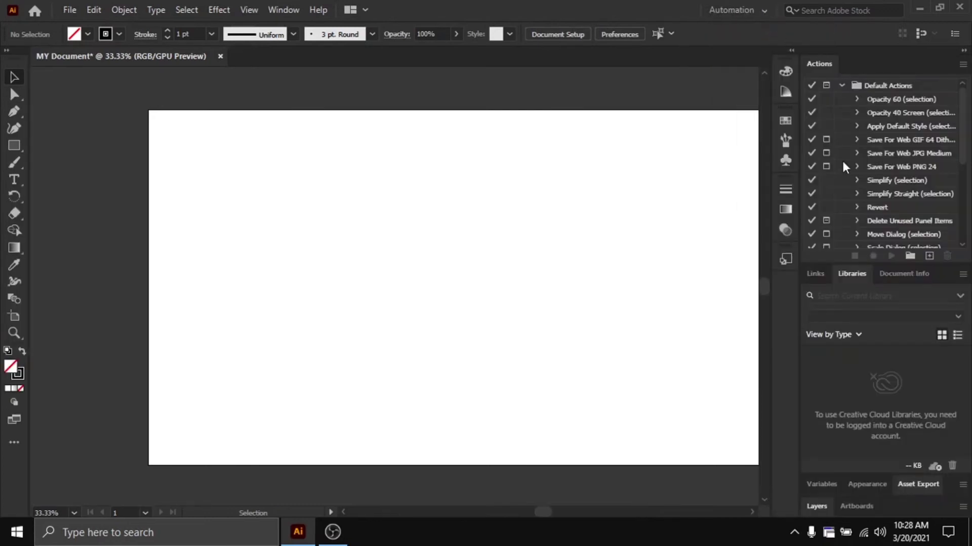
pyautogui.click(759, 11)
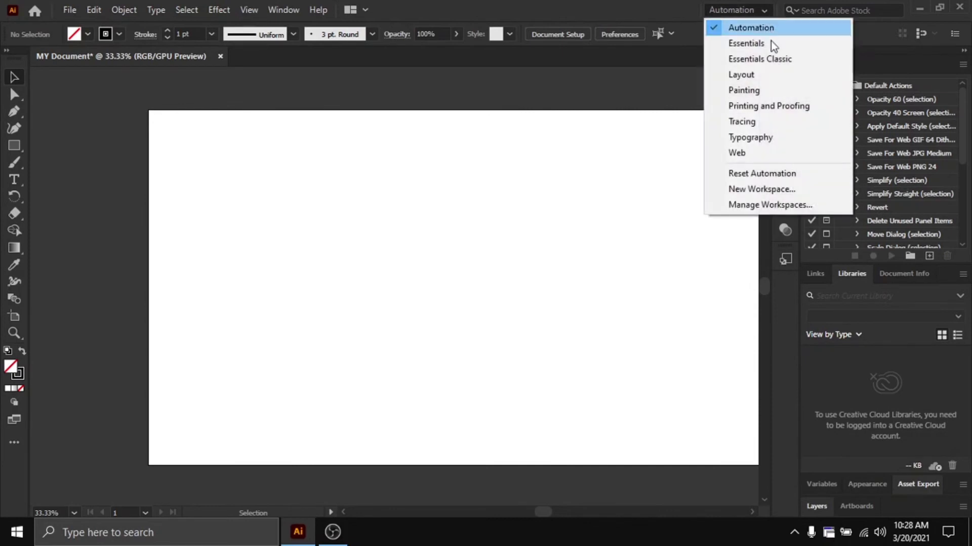
pyautogui.click(777, 77)
# Step: Switch the workspace to Painting to view its panels, and change it to Printing and Proofing
pyautogui.click(756, 10)
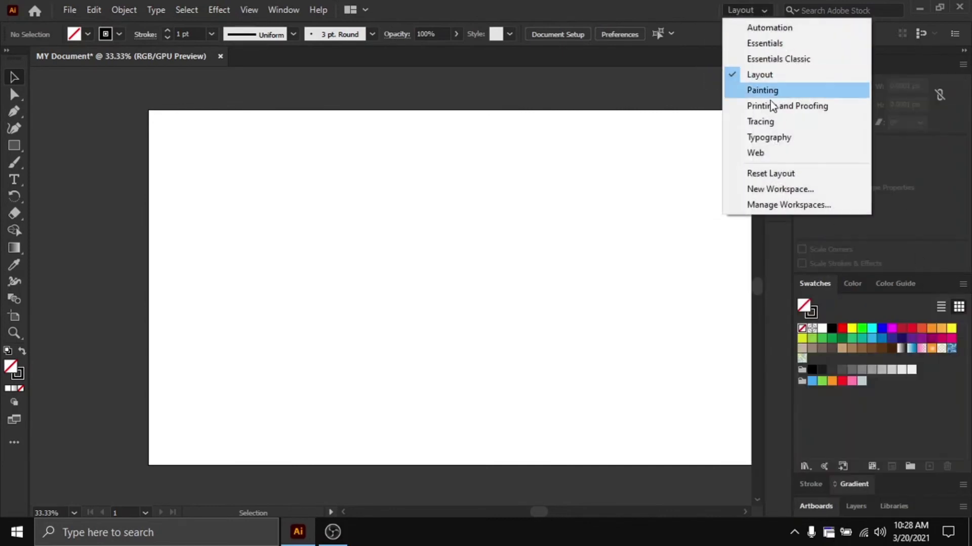
pyautogui.click(862, 216)
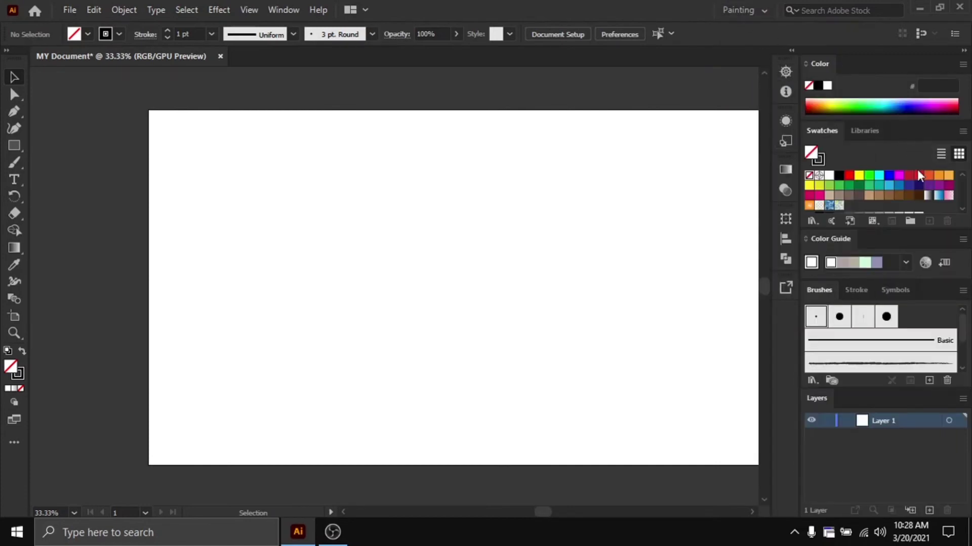
pyautogui.click(742, 11)
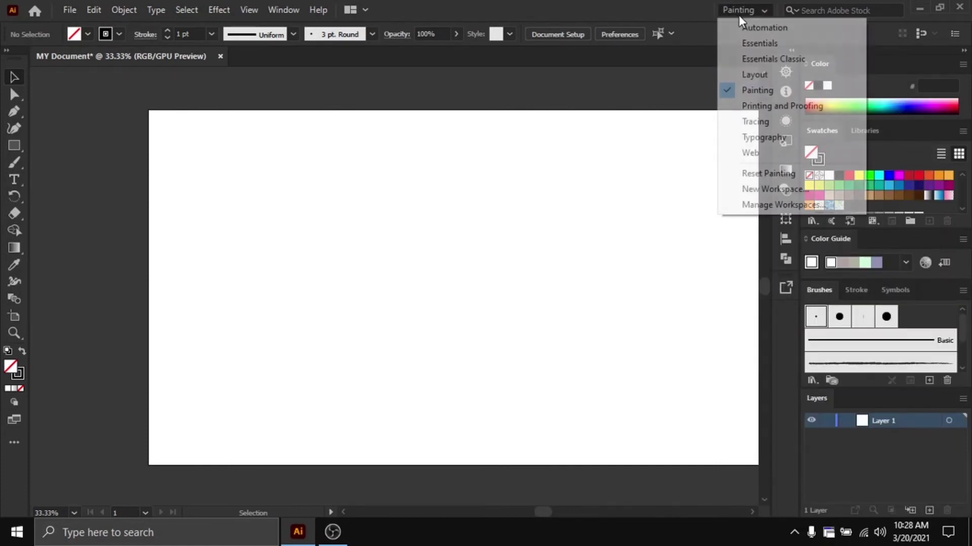
pyautogui.click(752, 106)
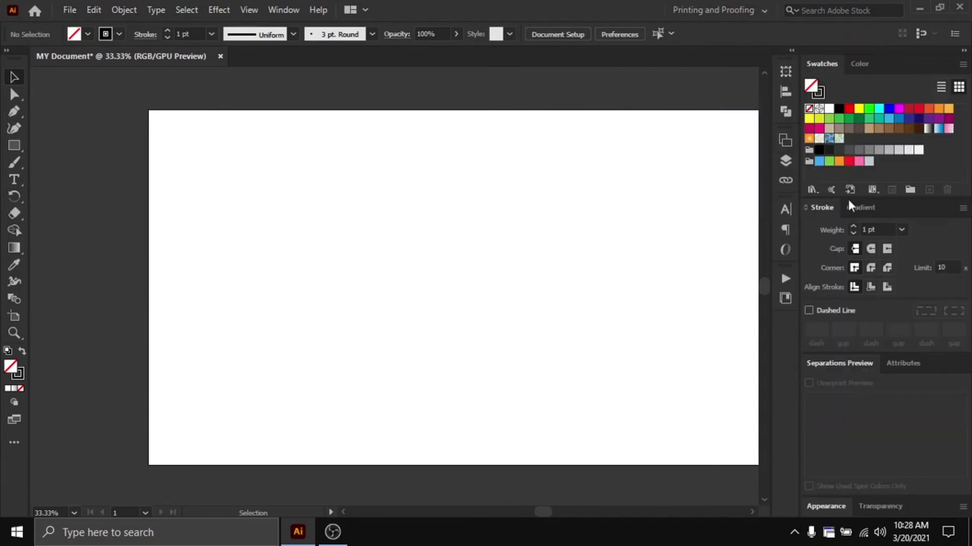
# Step: Switch the workspace to Tracing
pyautogui.click(729, 11)
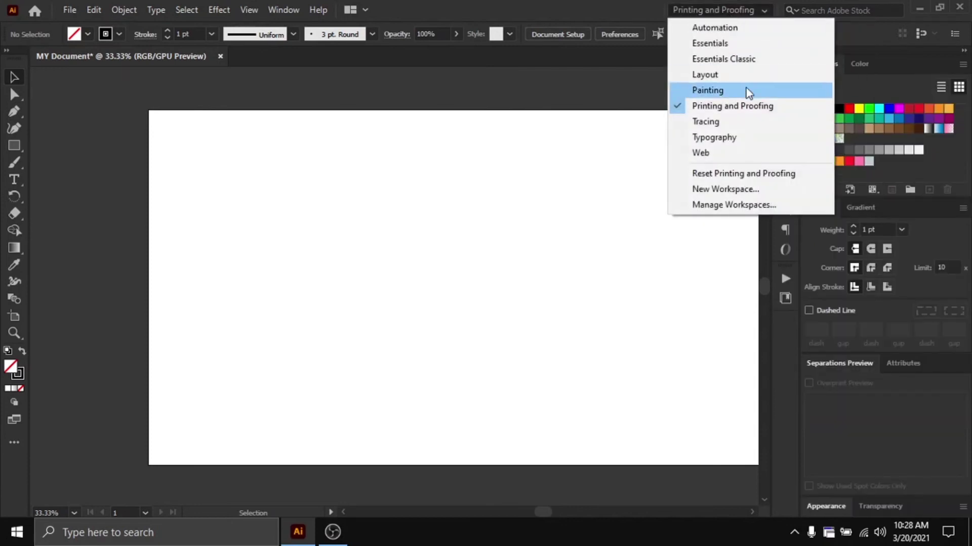
pyautogui.click(747, 128)
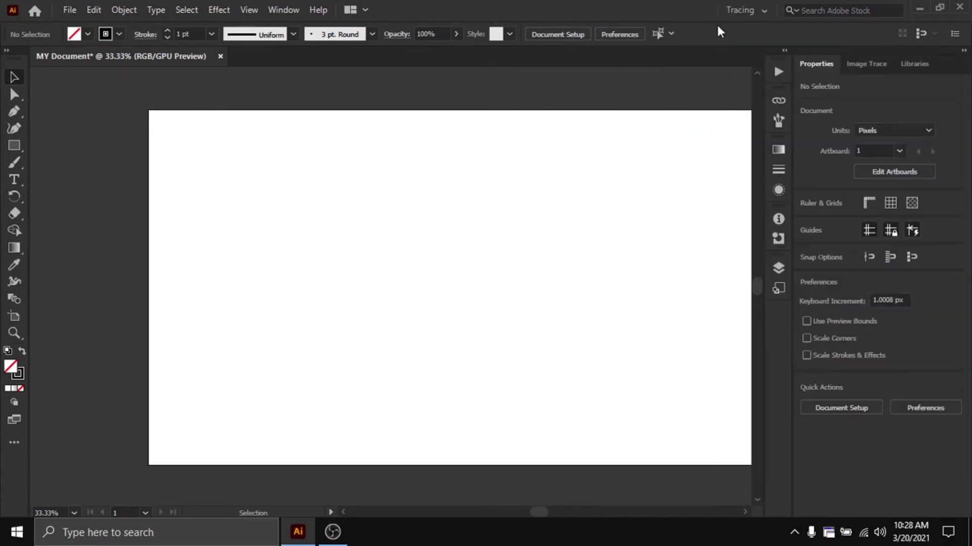
# Step: Switch the workspace to Typography to view its panels, and change it to Web
pyautogui.click(738, 10)
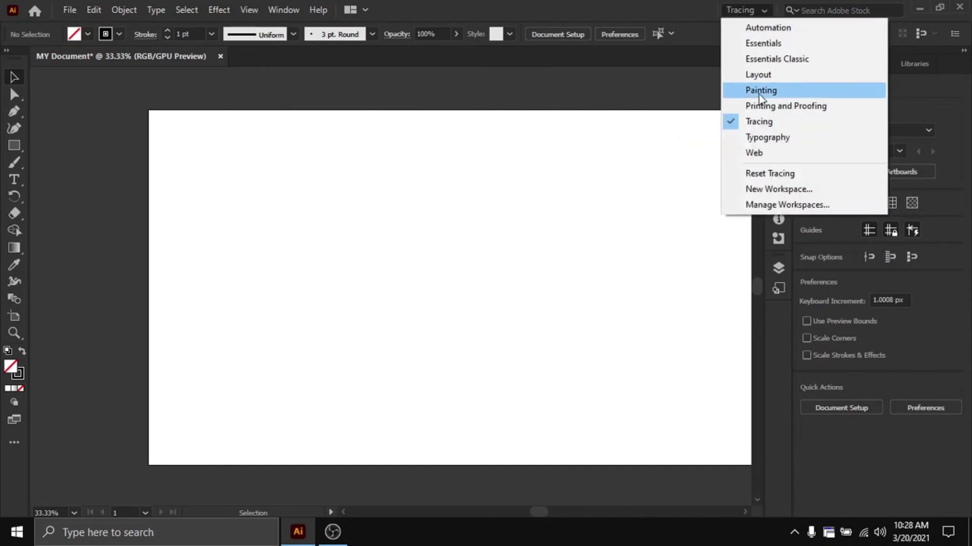
pyautogui.click(767, 137)
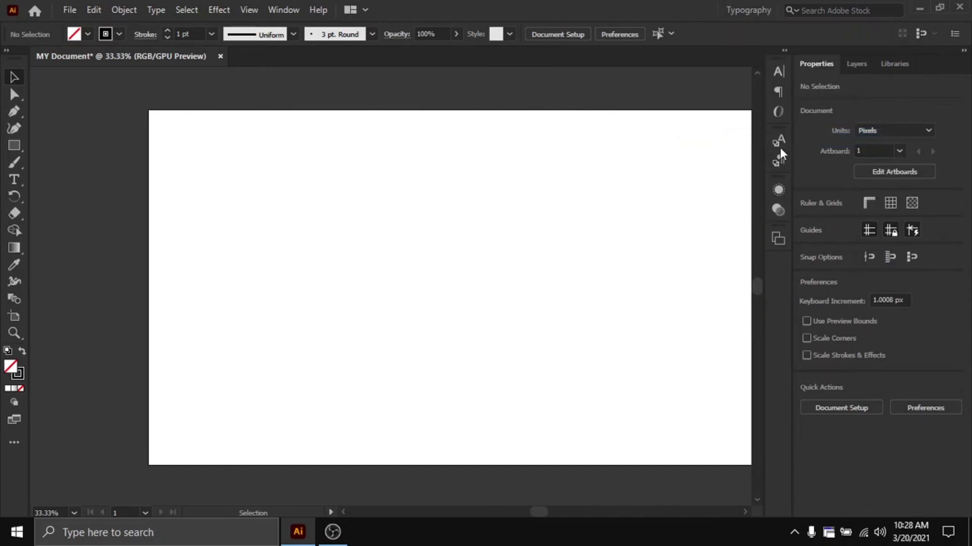
pyautogui.click(744, 10)
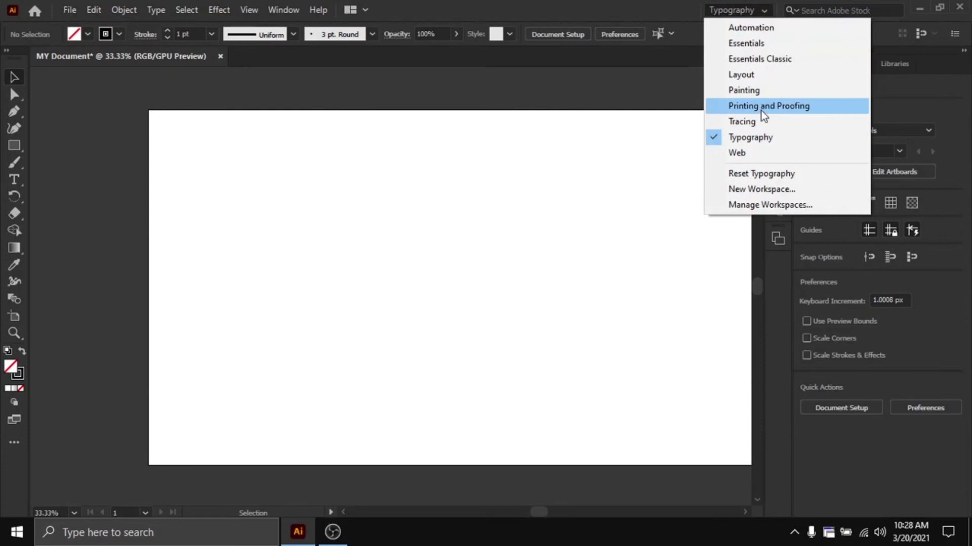
pyautogui.click(764, 153)
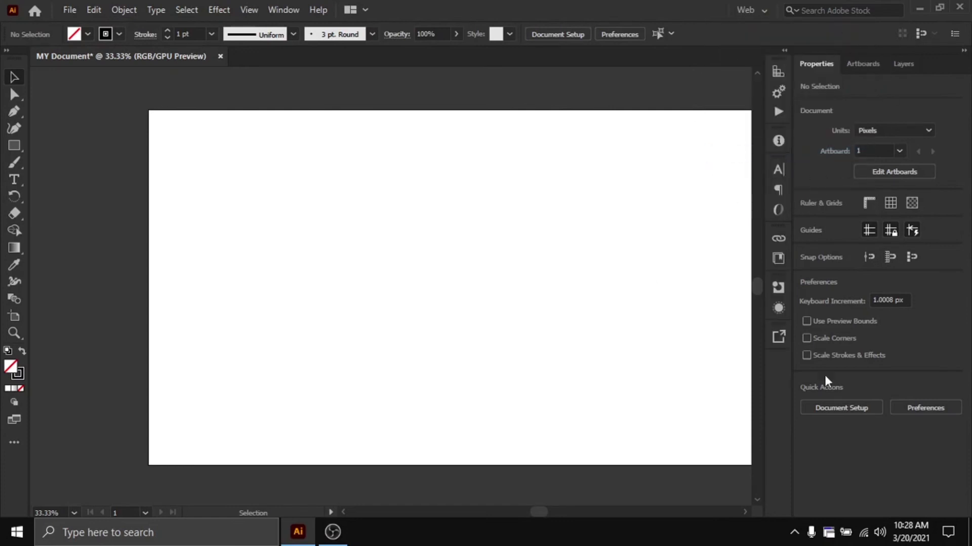
# Step: Return from the Web workspace to the Essentials Classic workspace
pyautogui.click(757, 13)
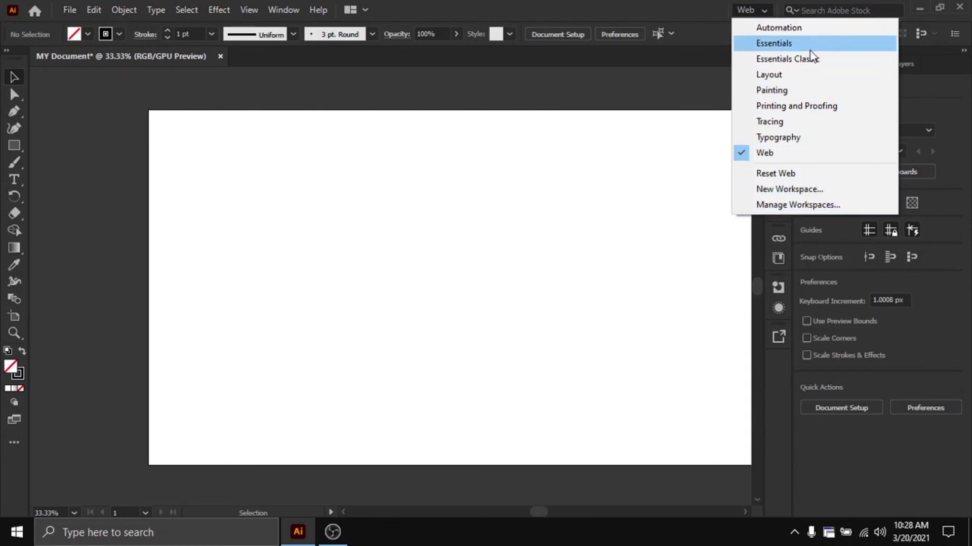
pyautogui.click(814, 59)
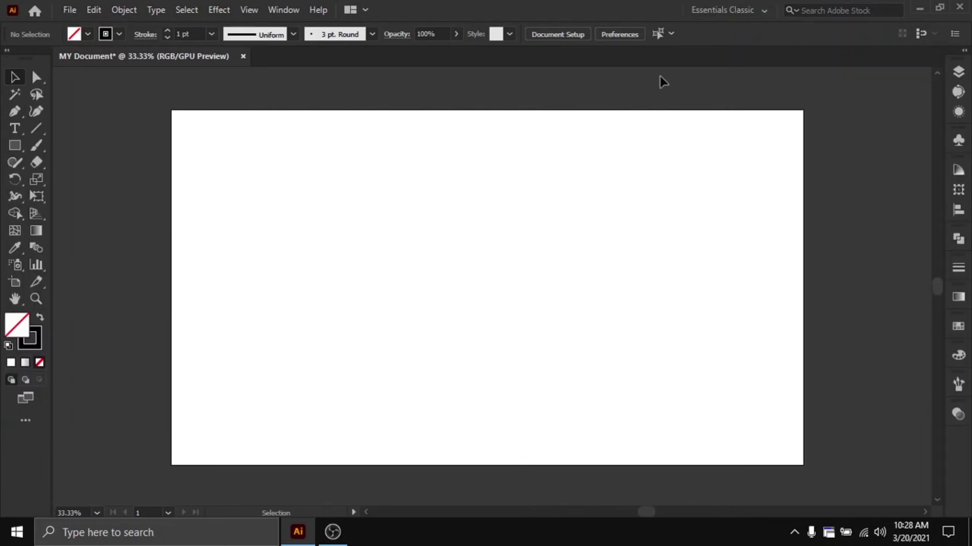